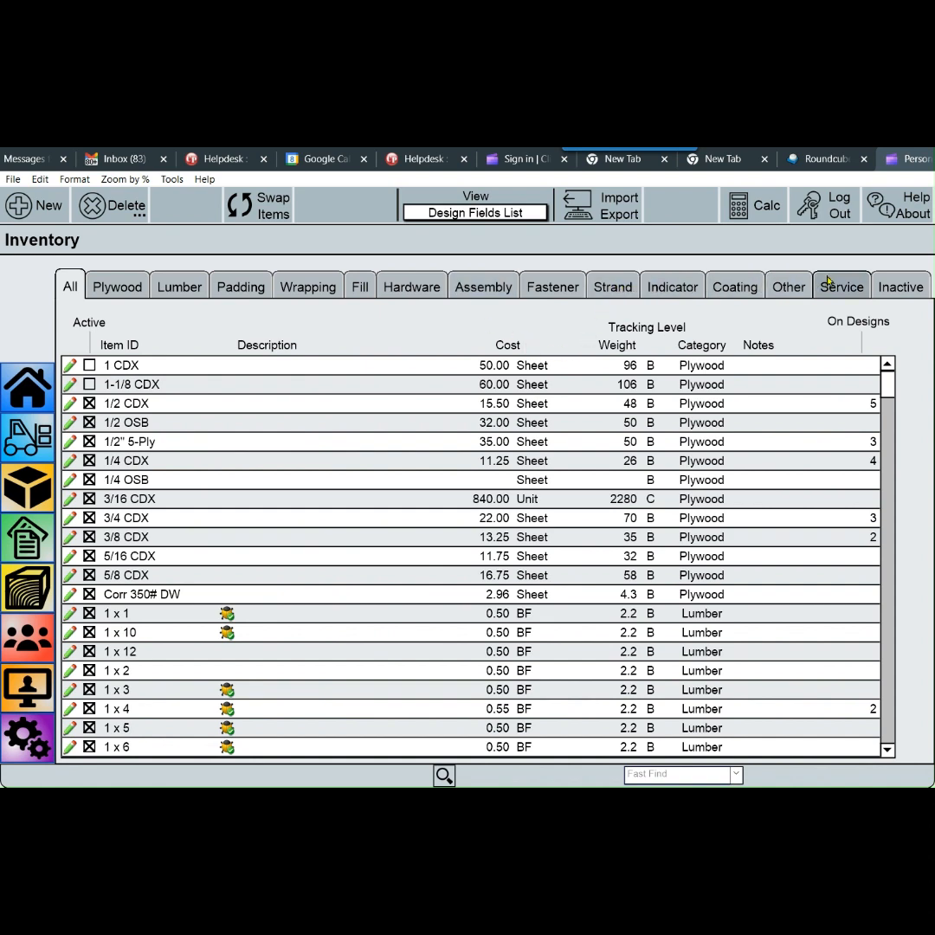
Show the inactive plywood items, then mark 1 CDX as active and set it back to inactive
click(117, 287)
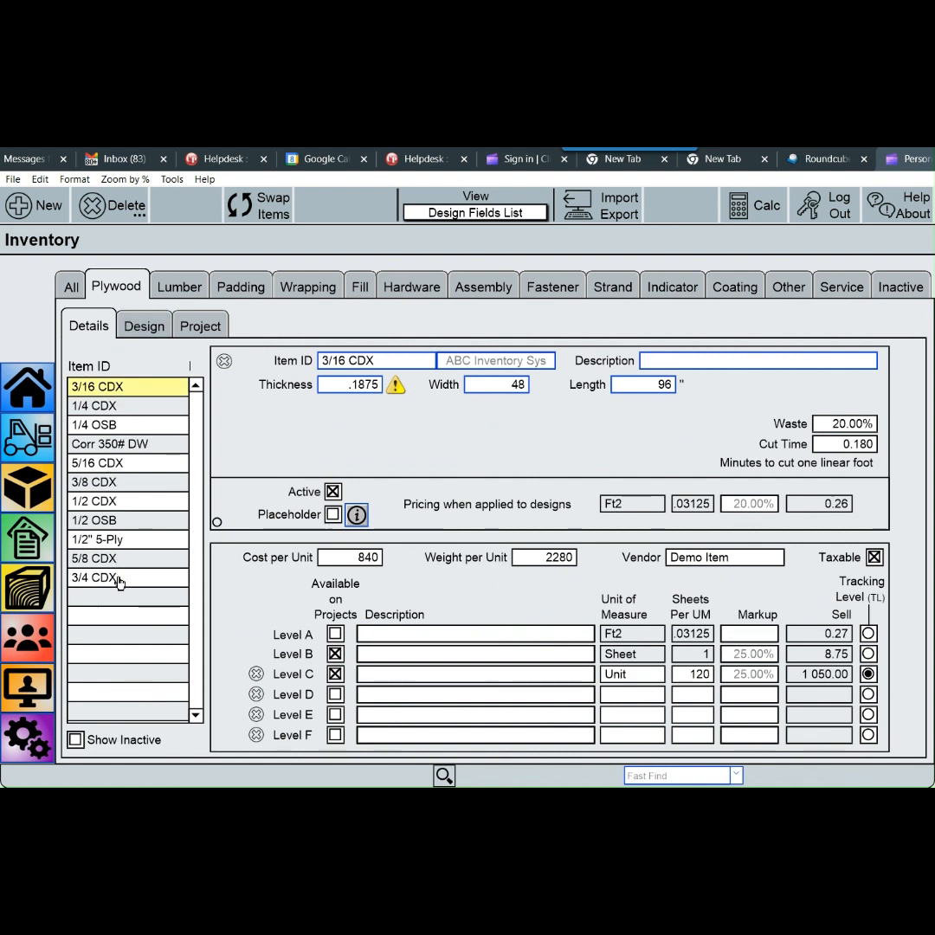
click(75, 740)
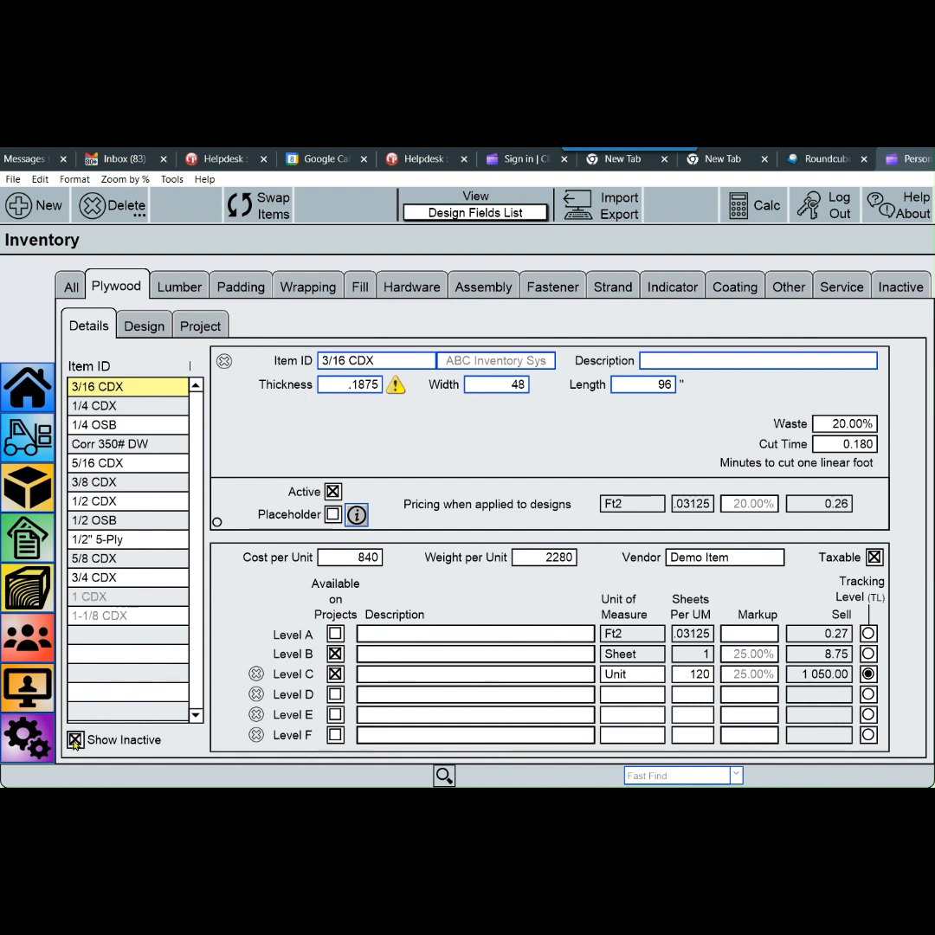
click(144, 605)
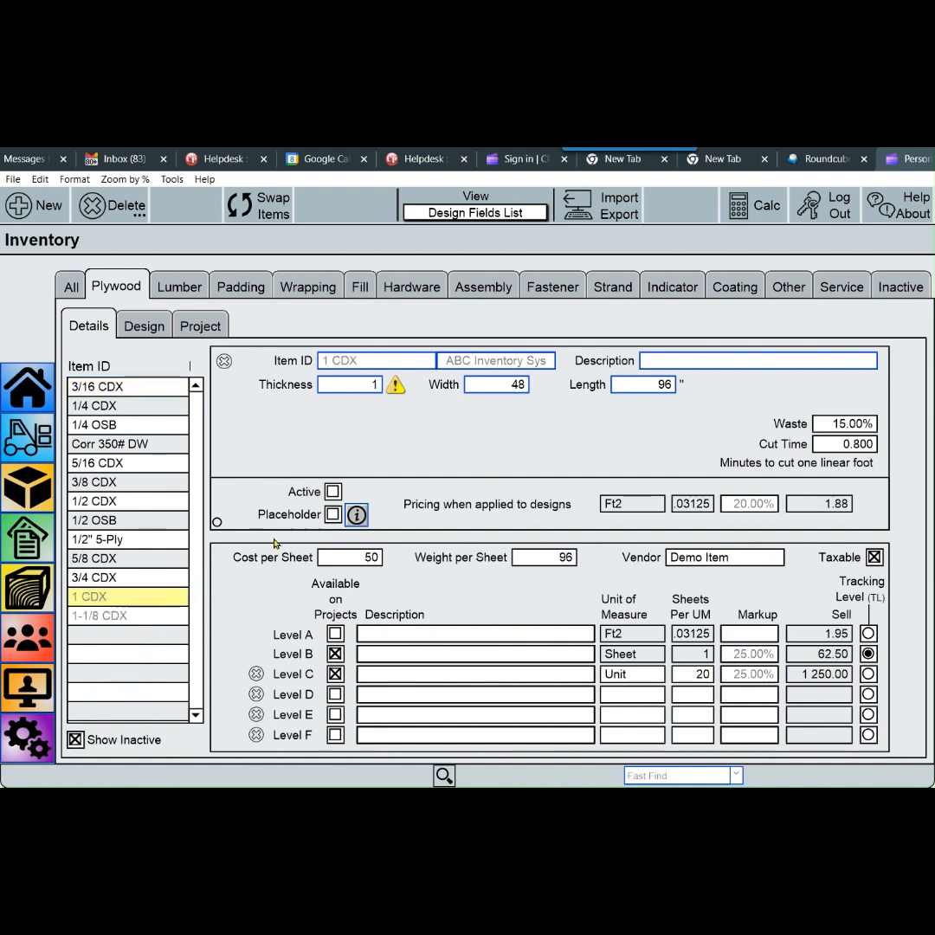
click(333, 493)
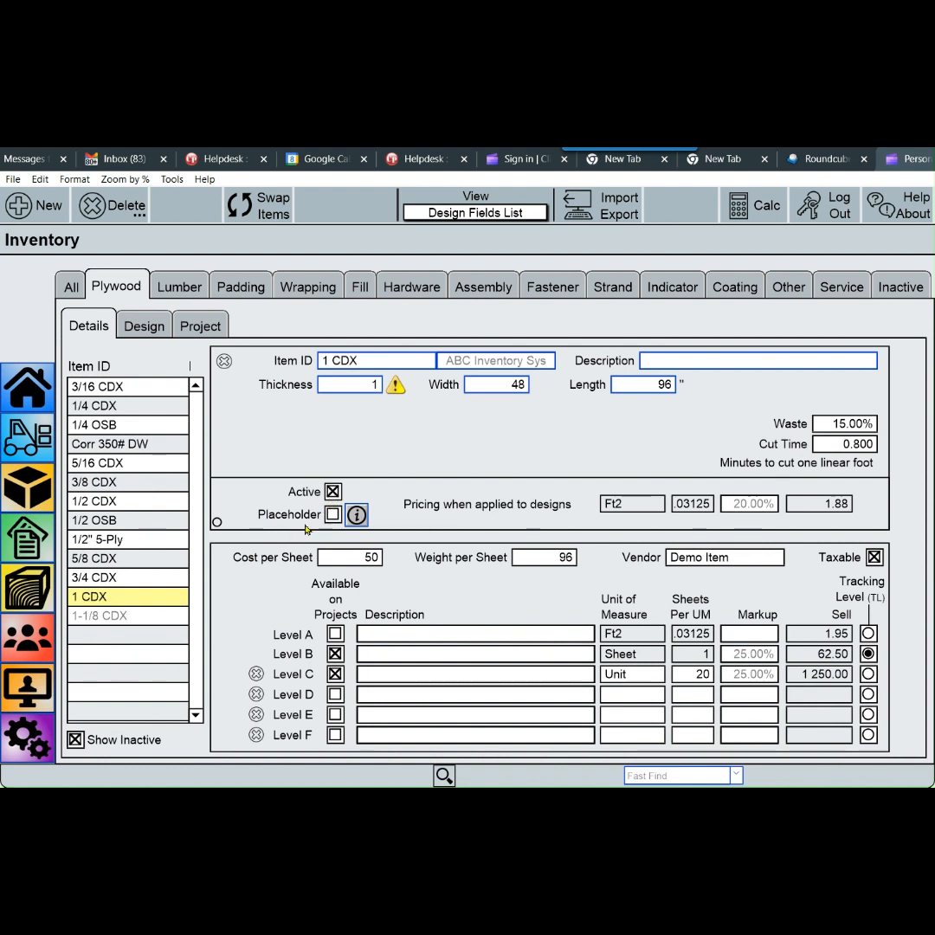
click(332, 493)
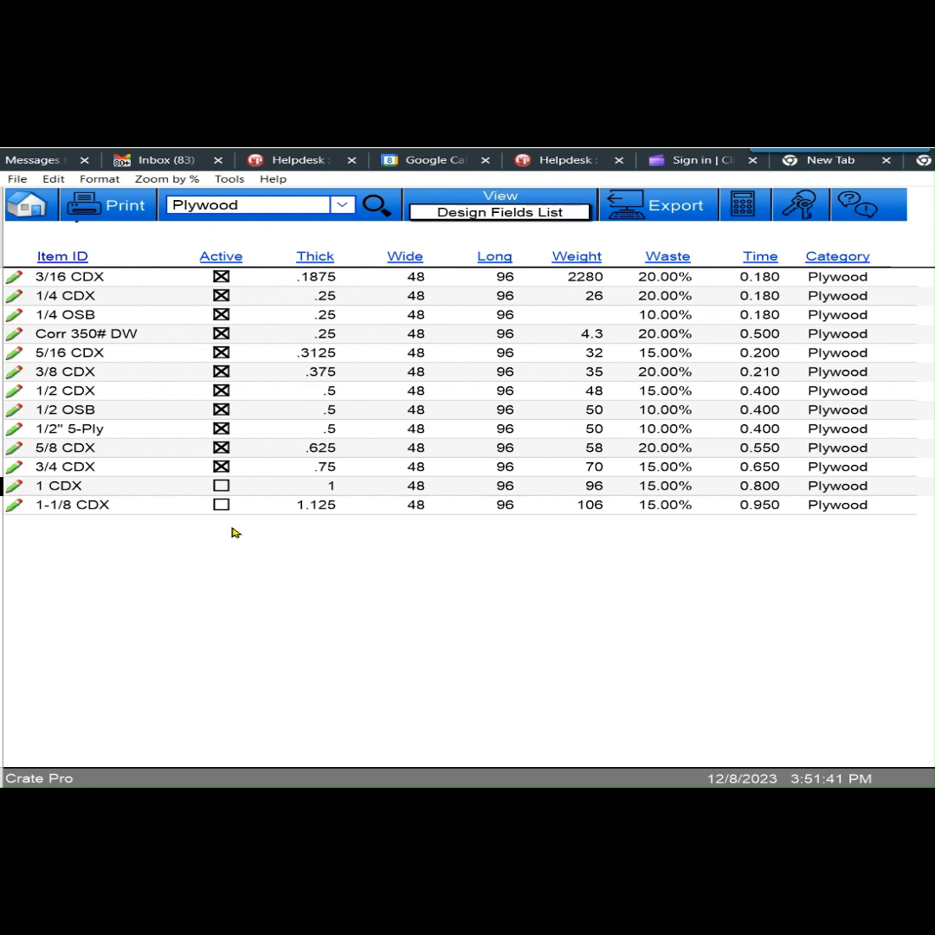
Deactivate Corr 350# DW and 1/2 CDX in the plywood list and activate 1 CDX
click(221, 333)
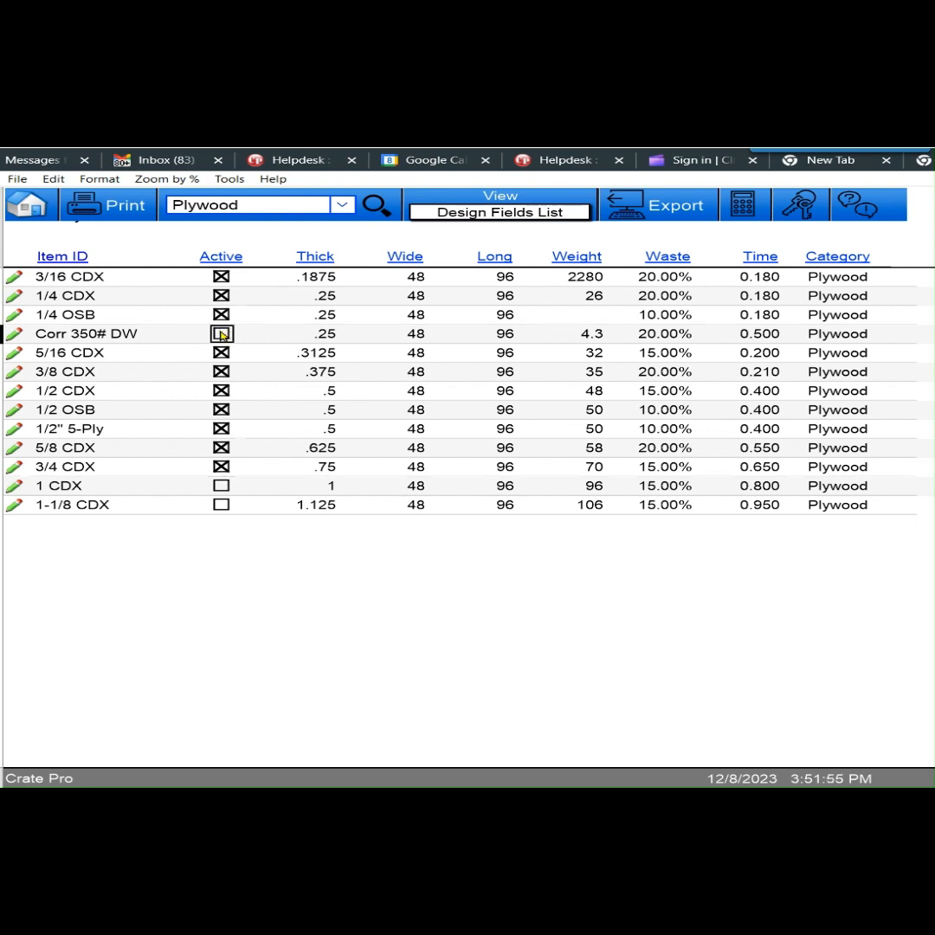
click(222, 391)
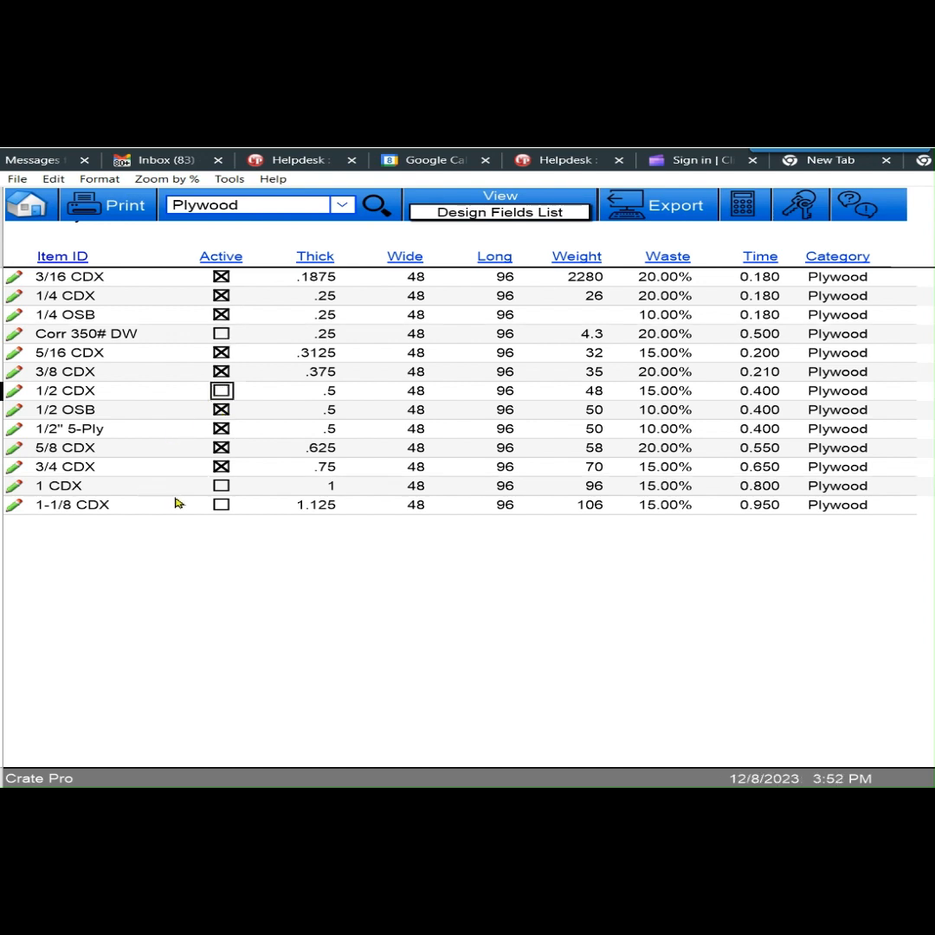
click(222, 485)
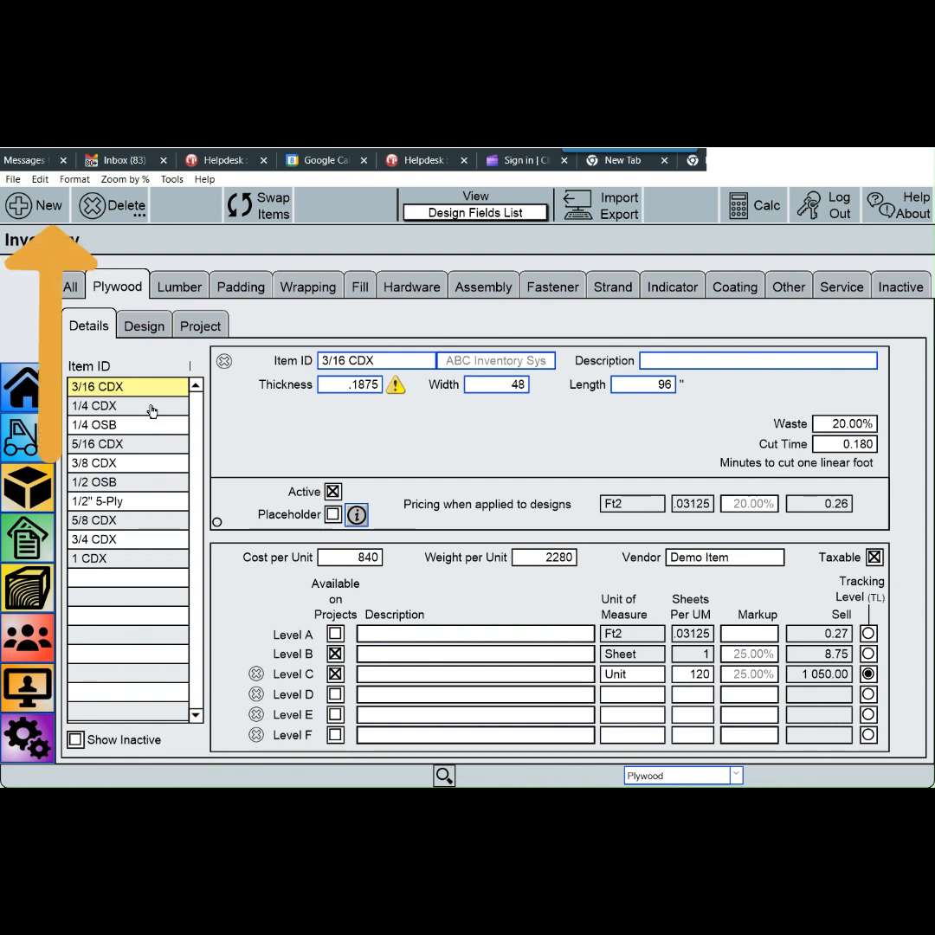
Create a new plywood inventory item with the Item ID 3/4 OSB
click(14, 211)
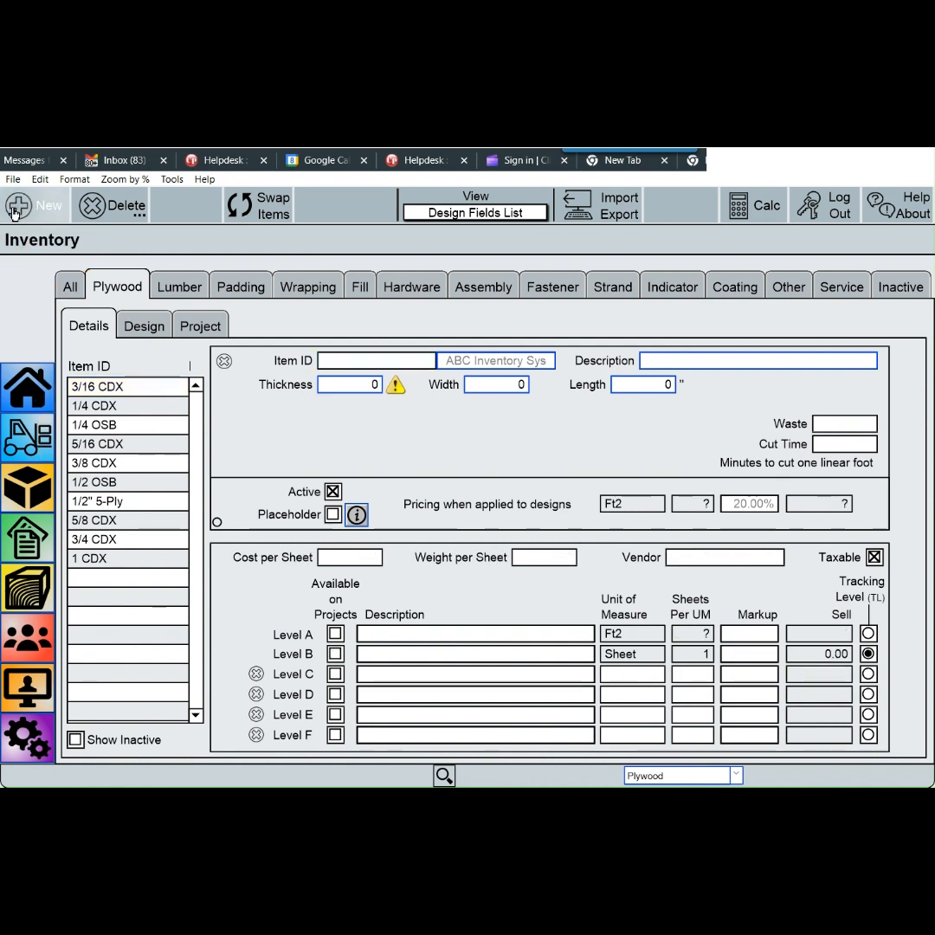
text(3/)
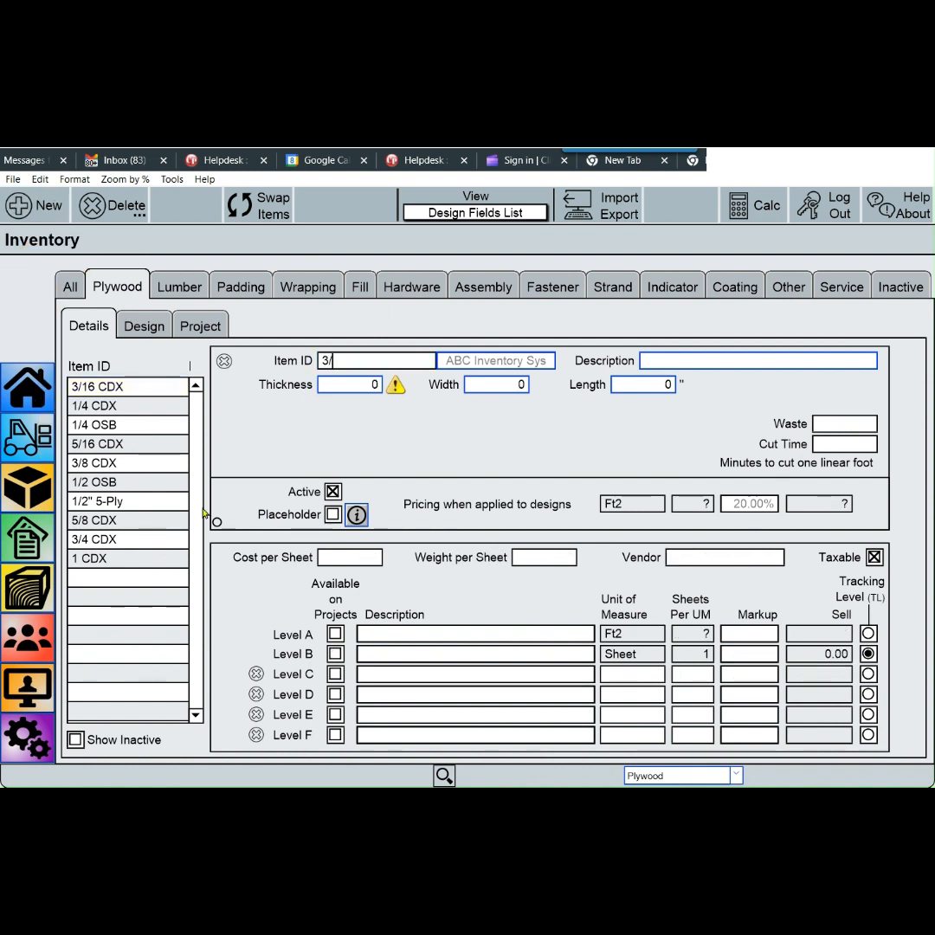
text(4 OSB)
Check 3/4 CDX for reference and set the 3/4 OSB item's thickness to .75, width to 48 and length to 96
click(125, 546)
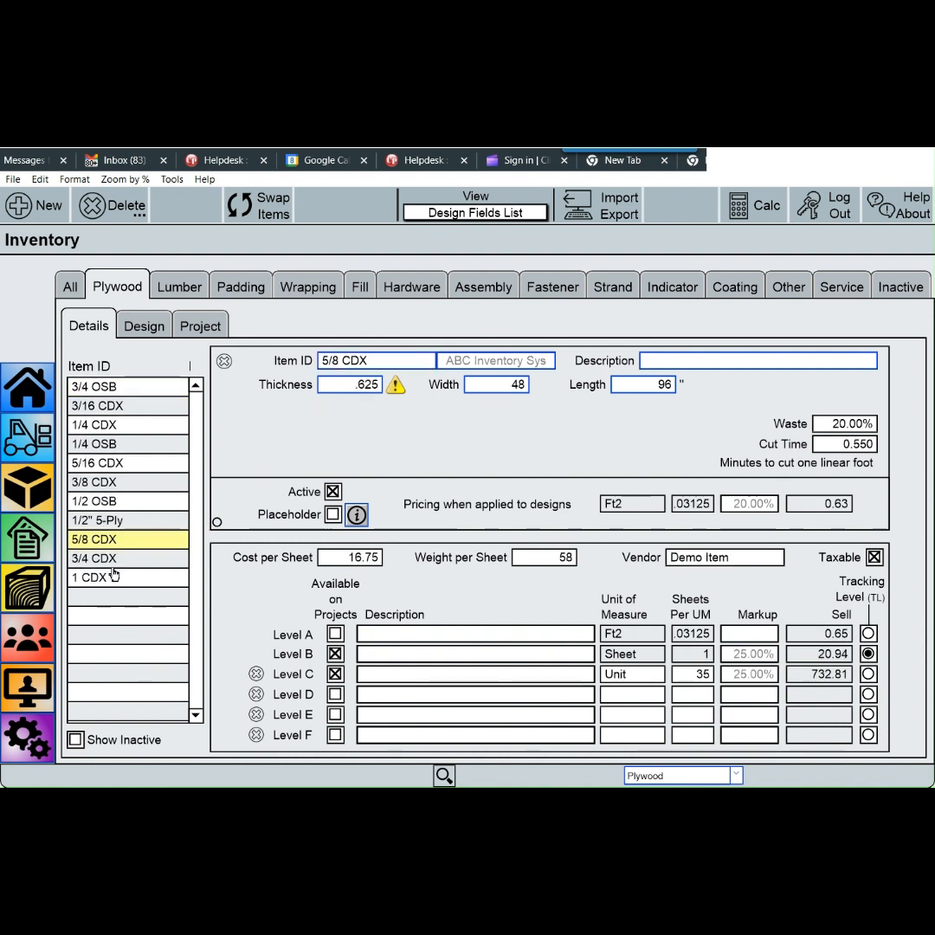
click(118, 559)
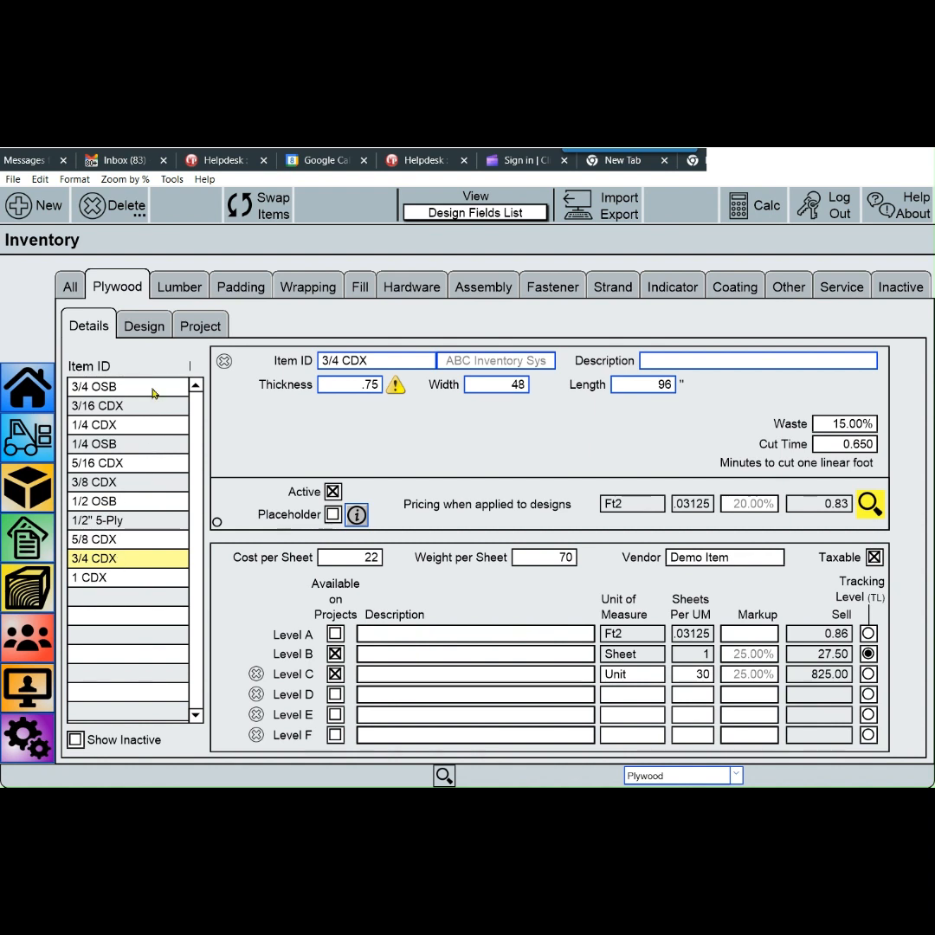
click(146, 387)
click(375, 386)
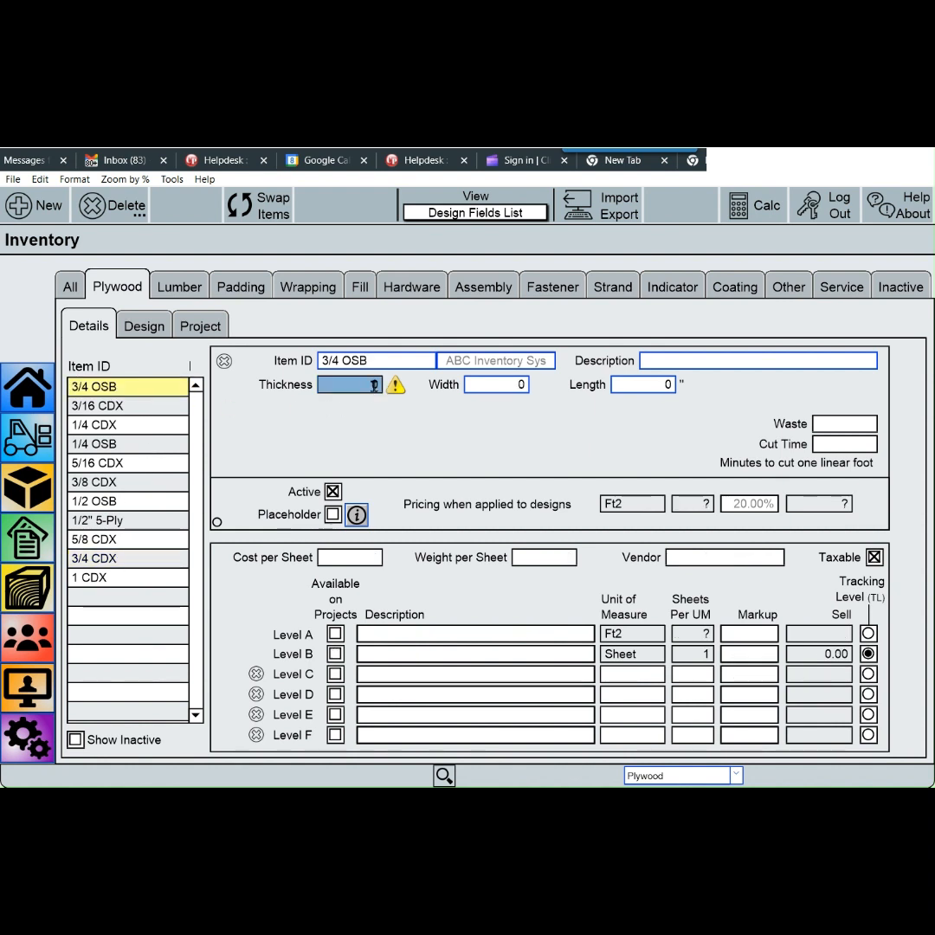
text(.75)
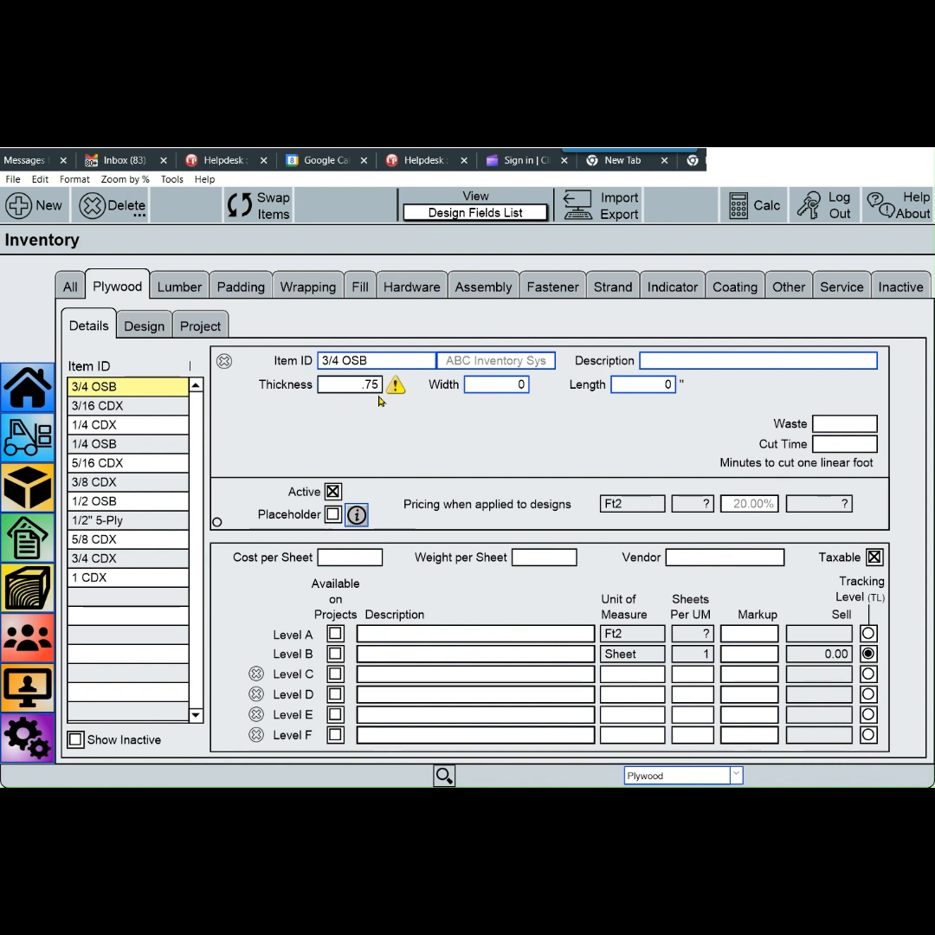
click(514, 386)
text(48)
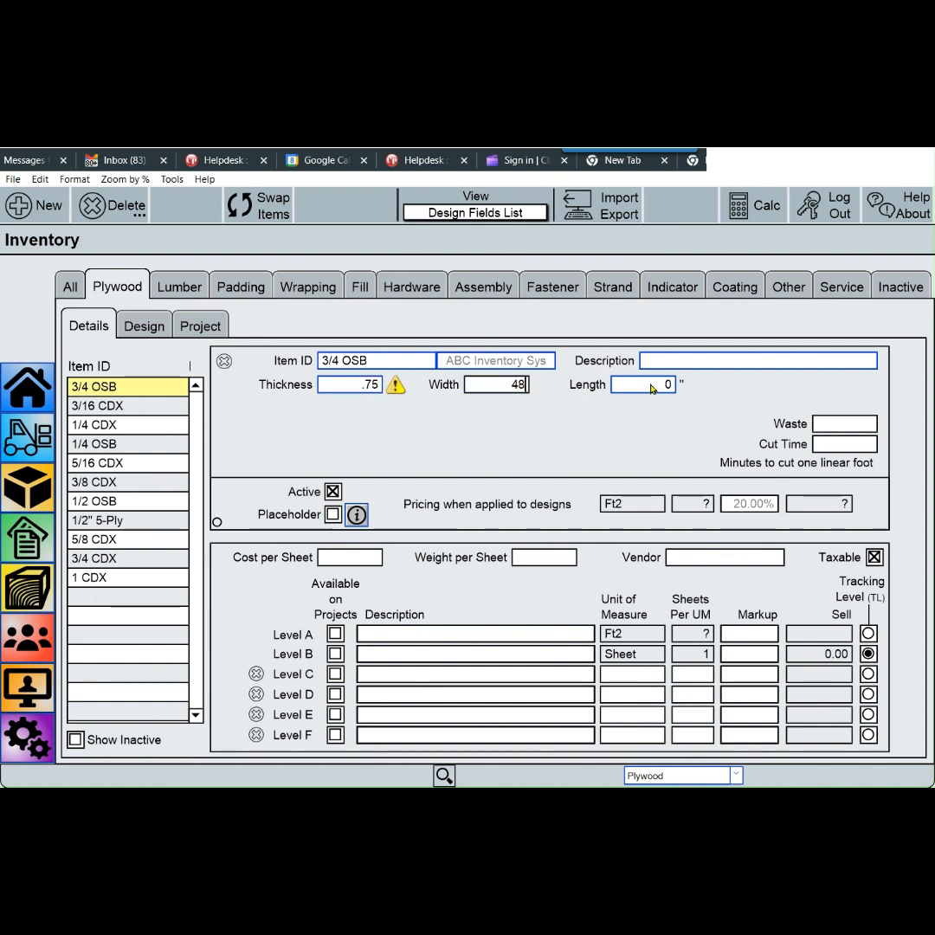
click(660, 389)
text(96)
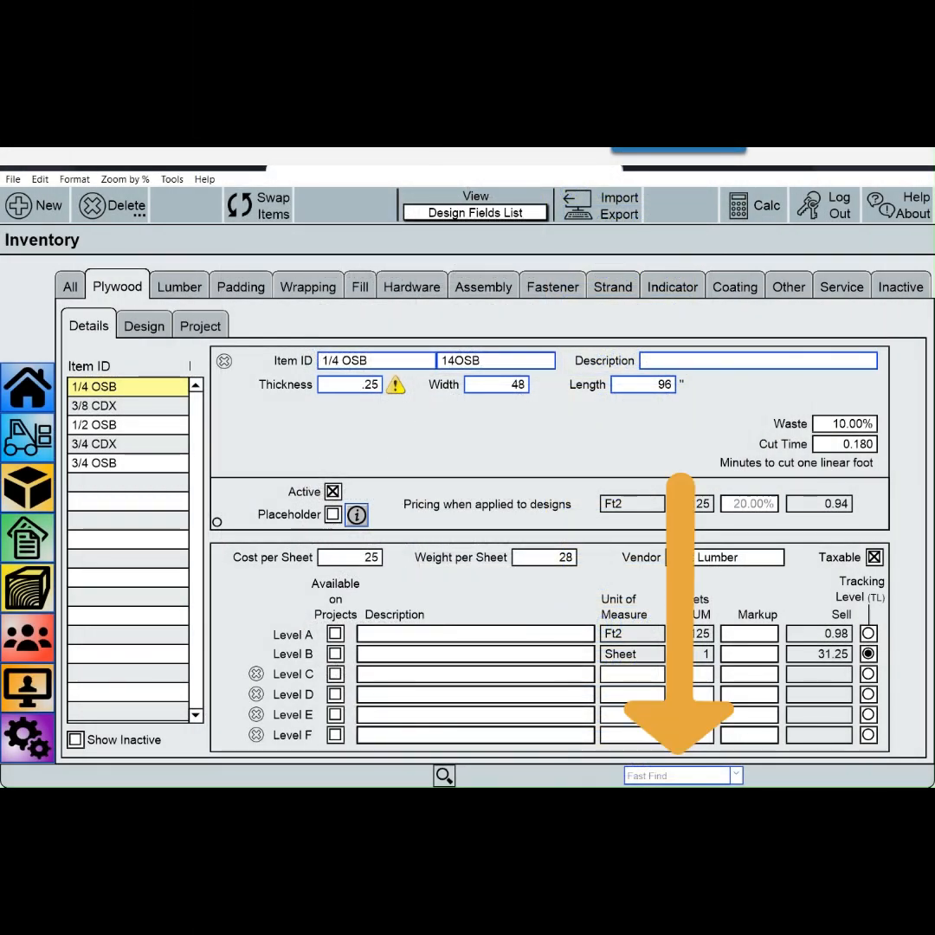
Fast-find the Active Plywood items and open them in a list
click(736, 776)
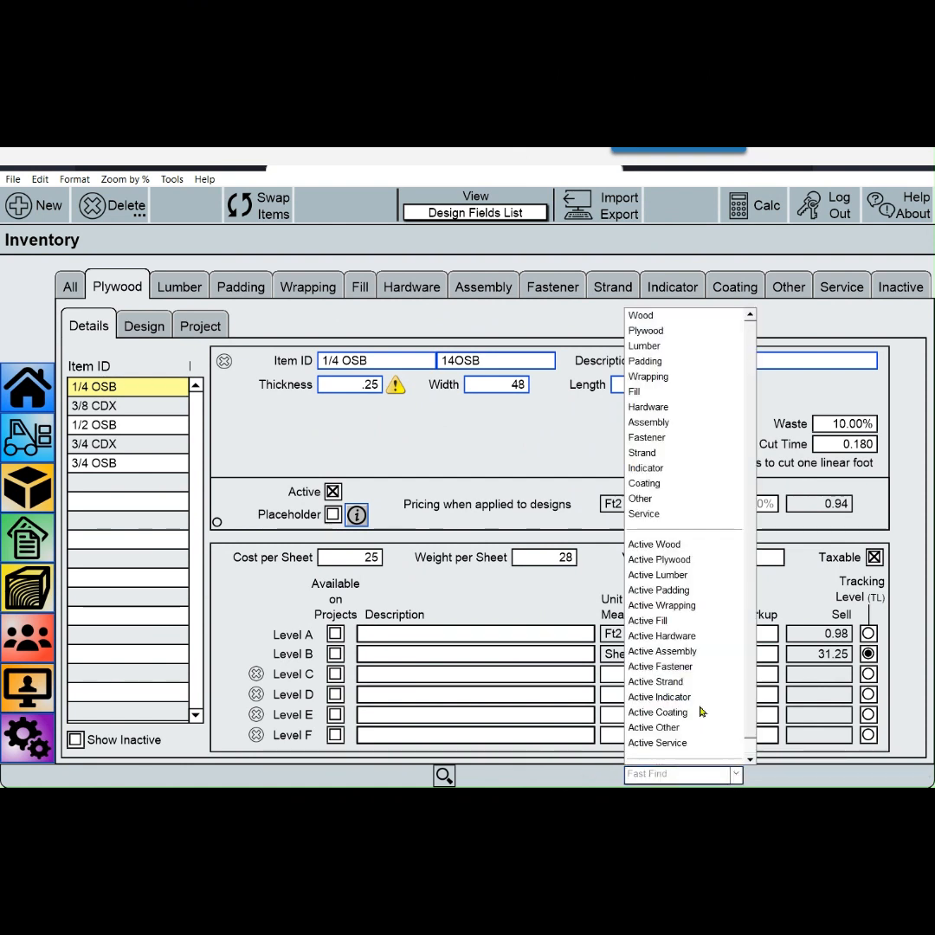
click(693, 561)
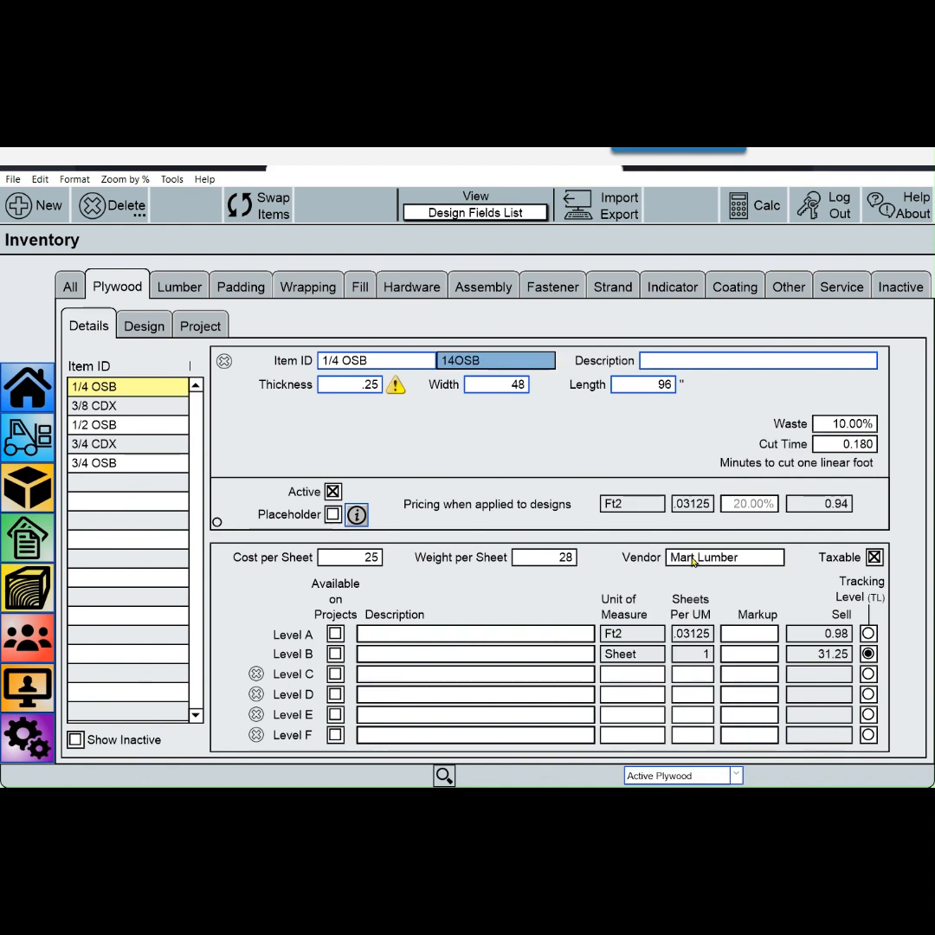
click(443, 777)
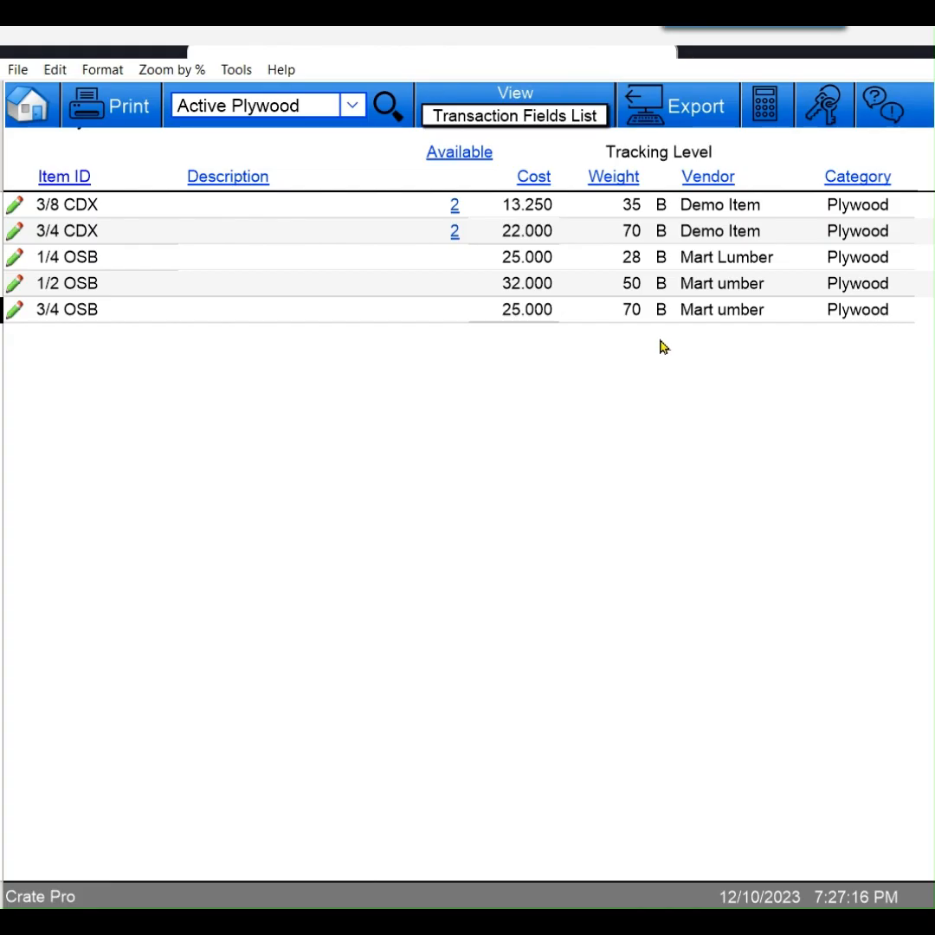
Set the cost of 3/8 CDX to 14.10, 3/4 CDX to 21.00 and 1/4 OSB to 26.00
click(524, 202)
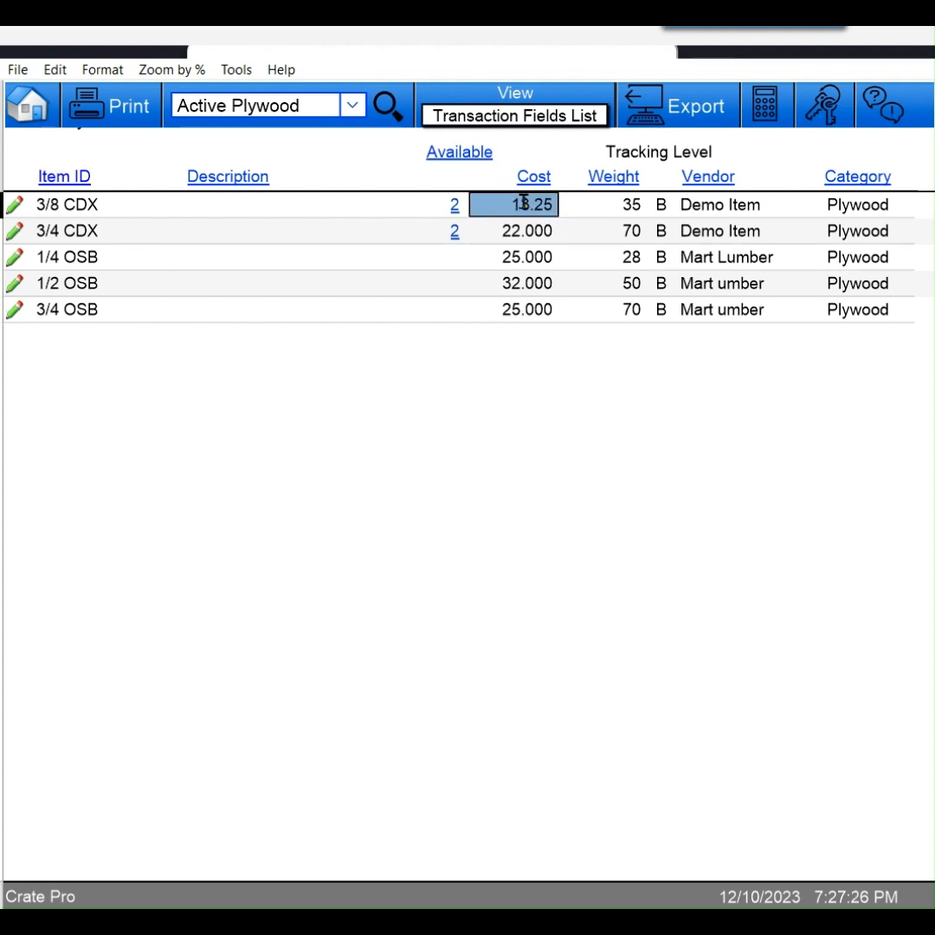
text(14.)
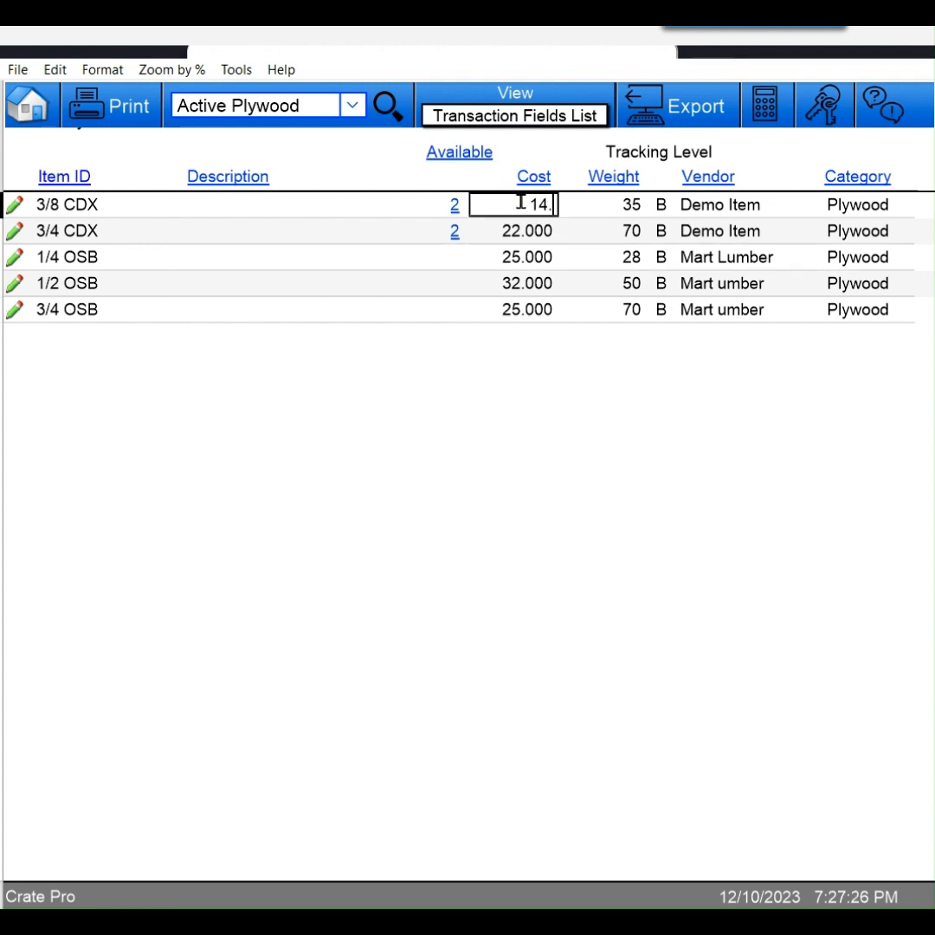
text(10)
click(535, 230)
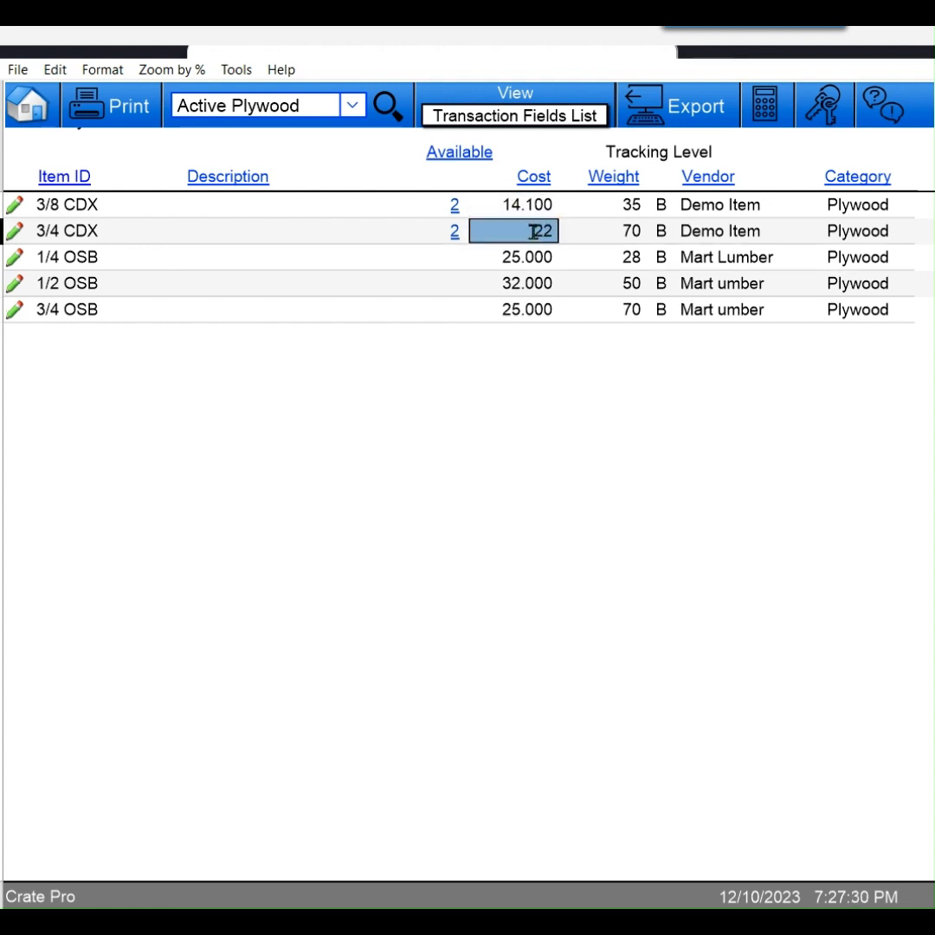
text(21.)
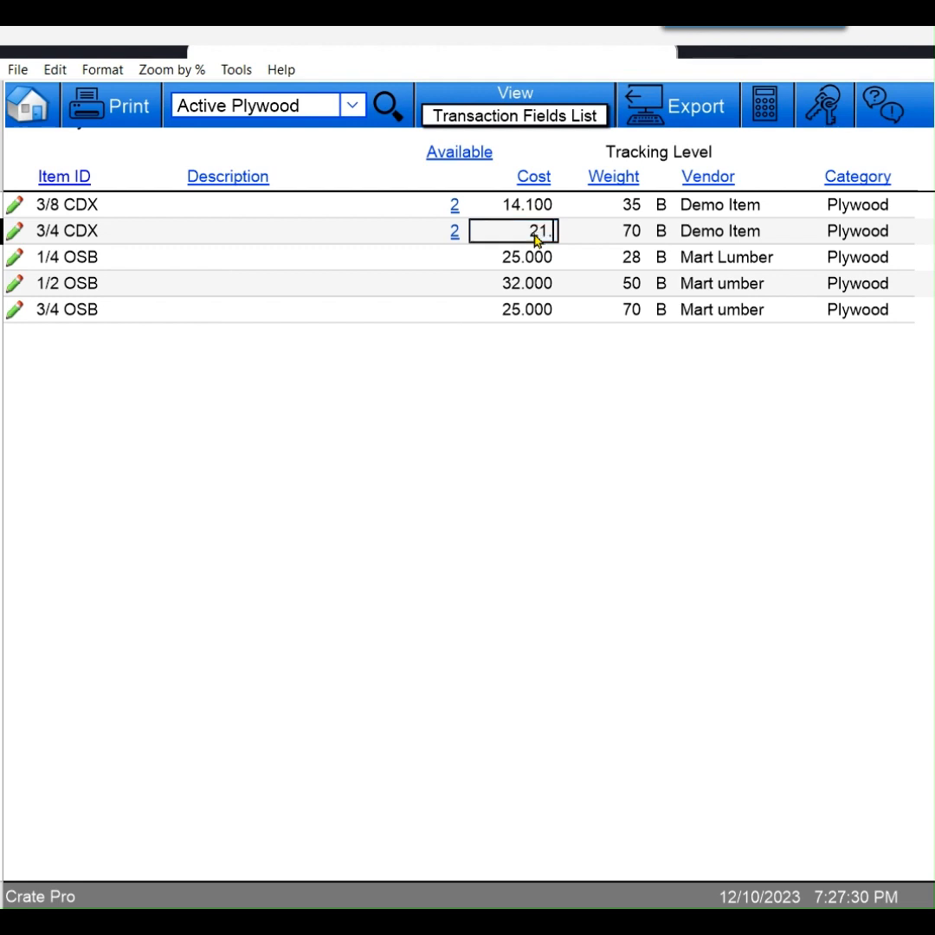
text(00)
click(537, 257)
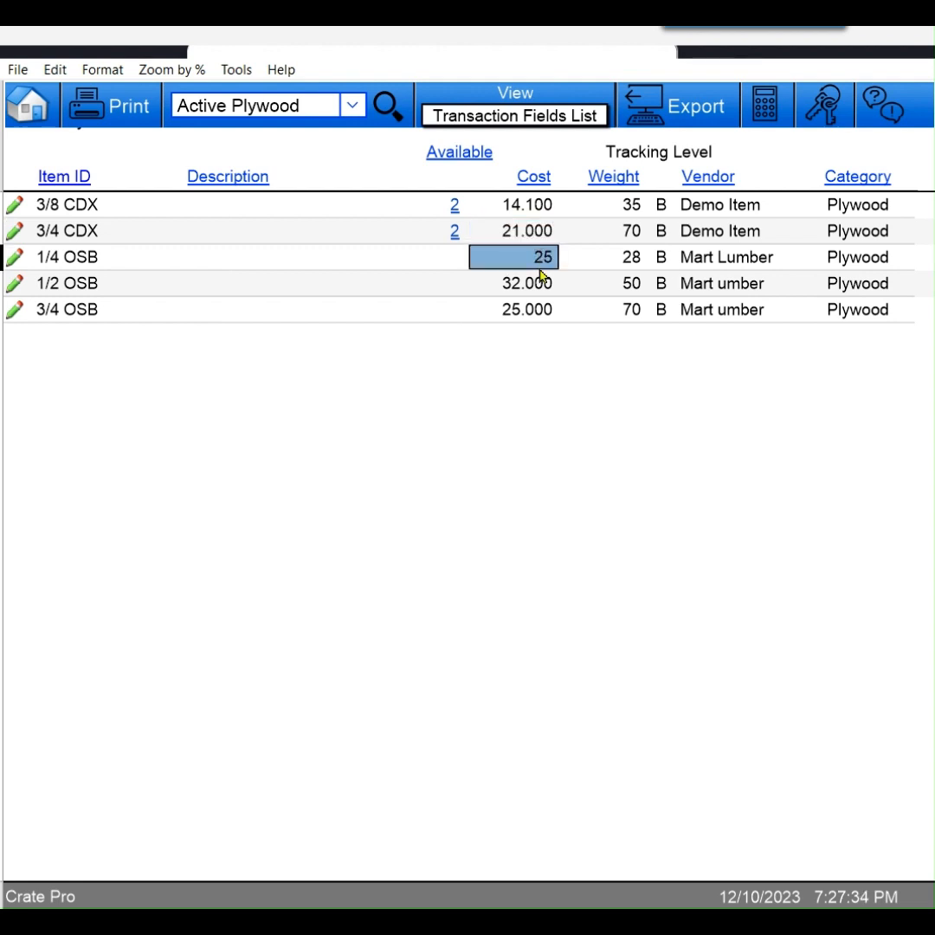
text(26.)
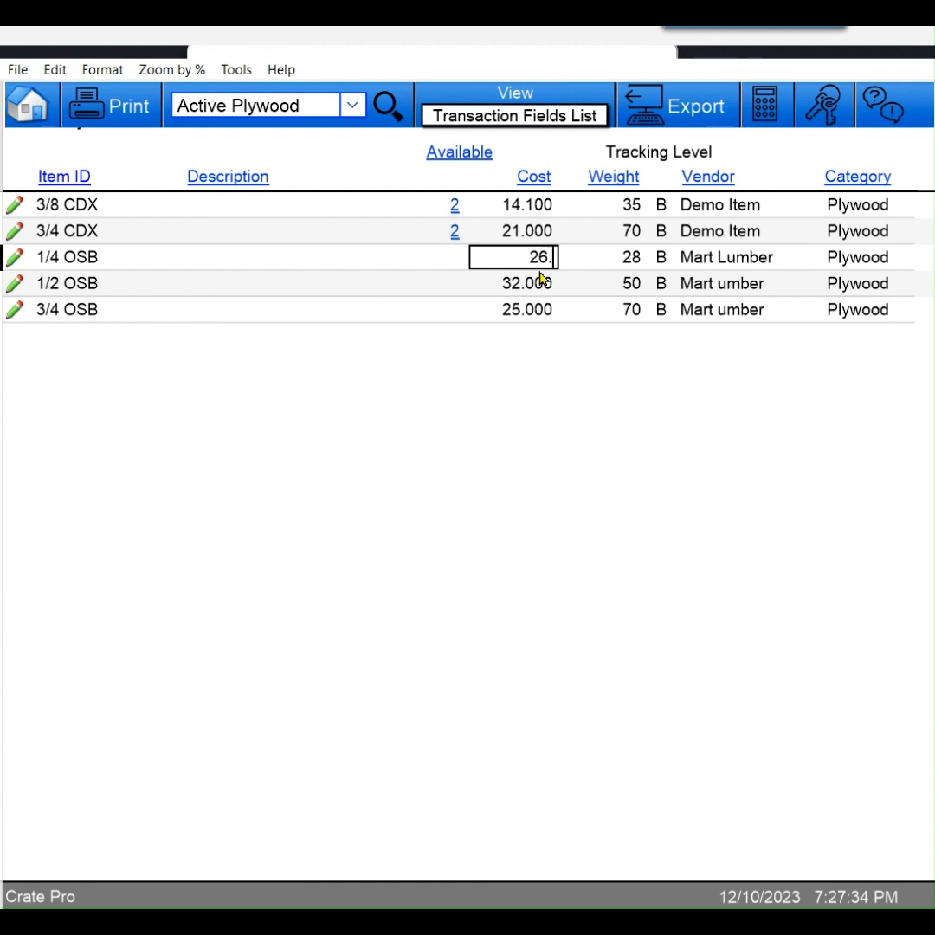
text(00)
click(543, 409)
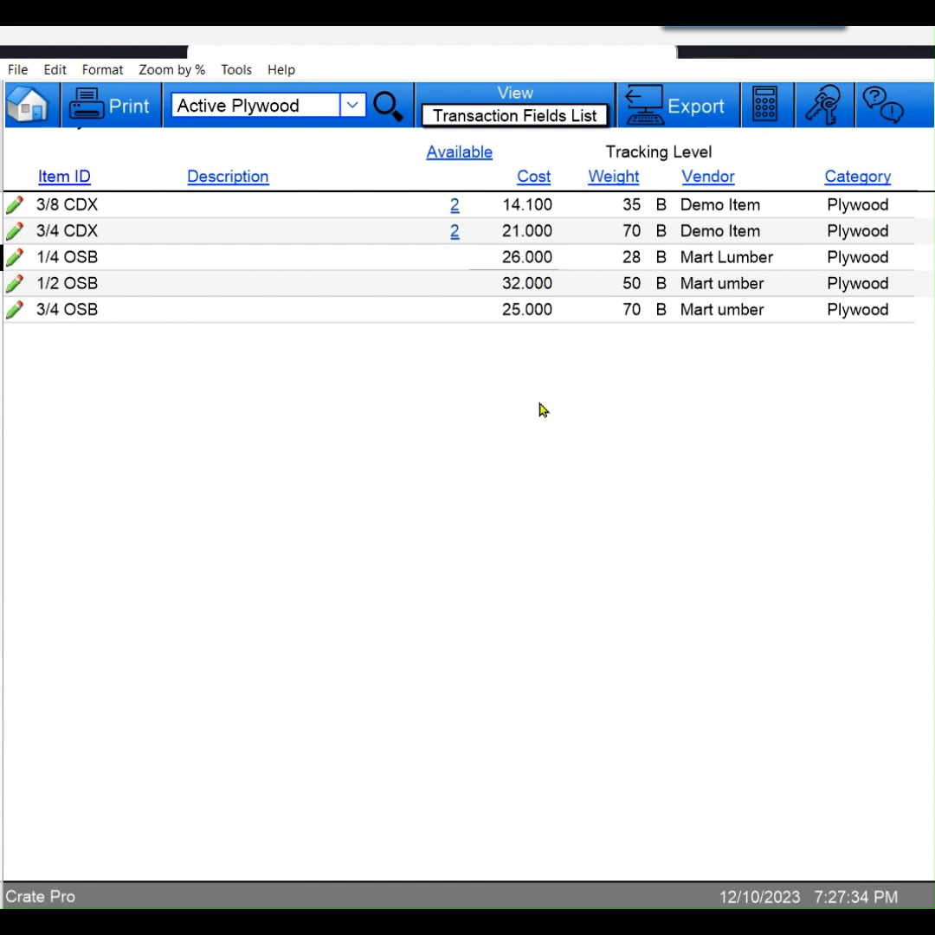